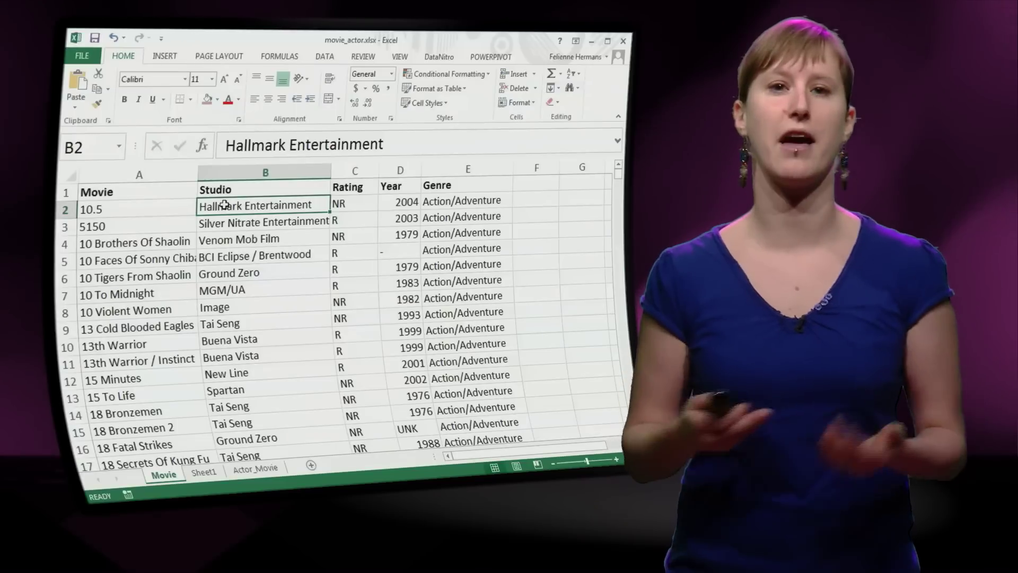
# - On Actor_Movie, add a Studio header in C1 and enter =VLOOKUP(B2,Movie!A:B,2,FALSE) in C2
pyautogui.click(254, 470)
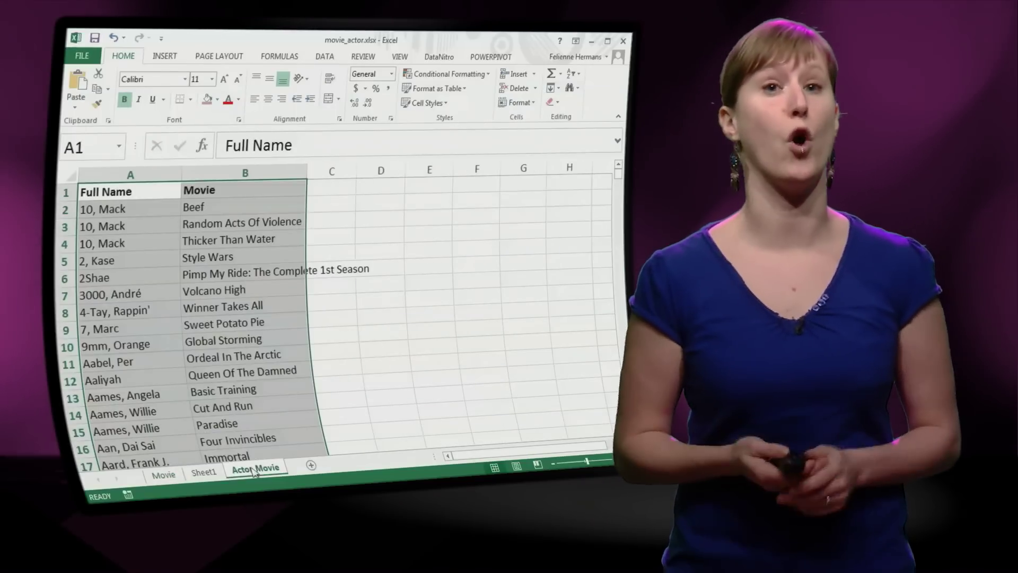
pyautogui.click(341, 184)
pyautogui.write('Stu')
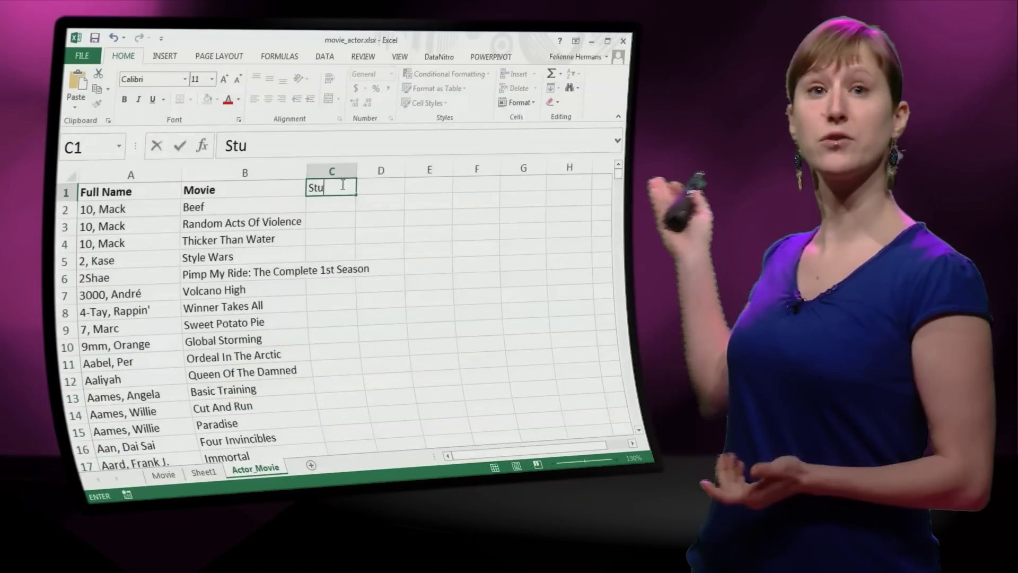
pyautogui.write('dio')
pyautogui.press('Return')
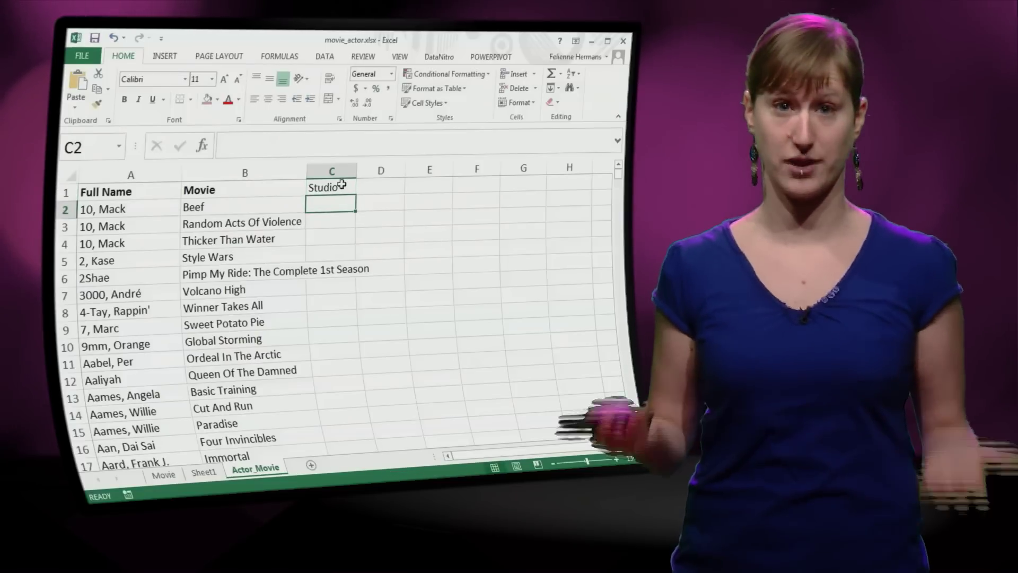
pyautogui.write('=VLOOKUP(')
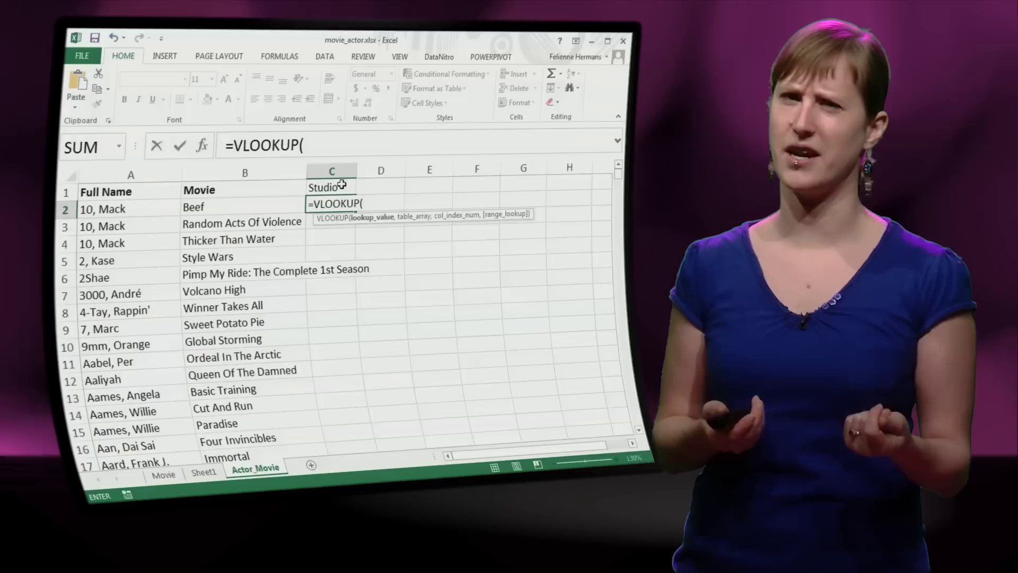
pyautogui.click(277, 206)
pyautogui.write(',')
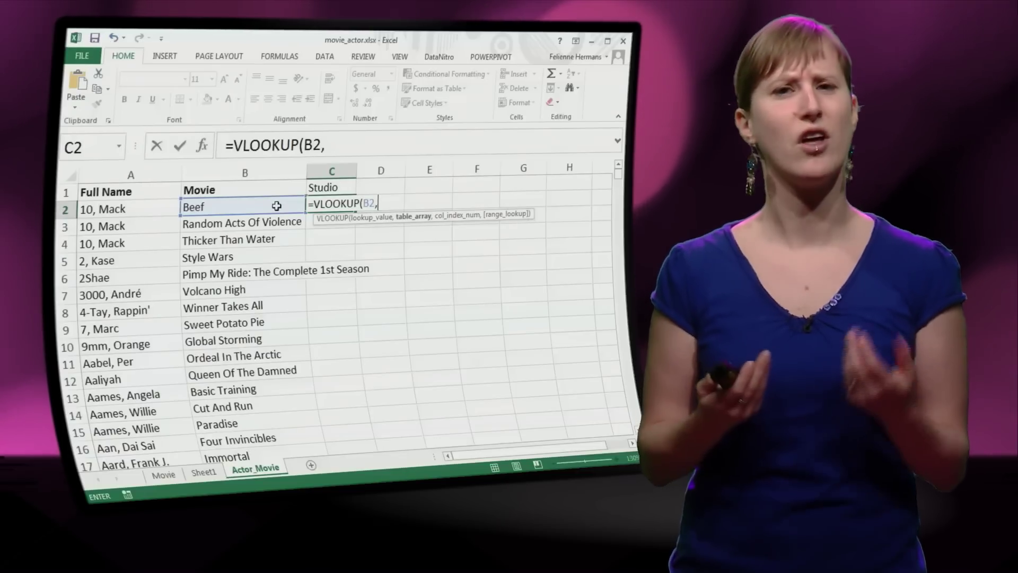
pyautogui.click(162, 474)
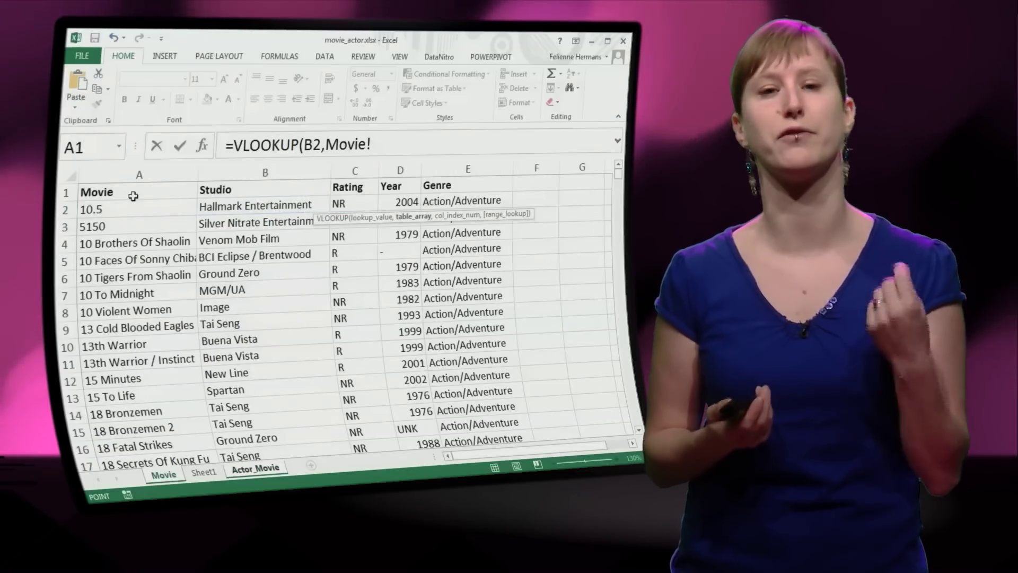
pyautogui.moveTo(135, 175); pyautogui.dragTo(251, 174)
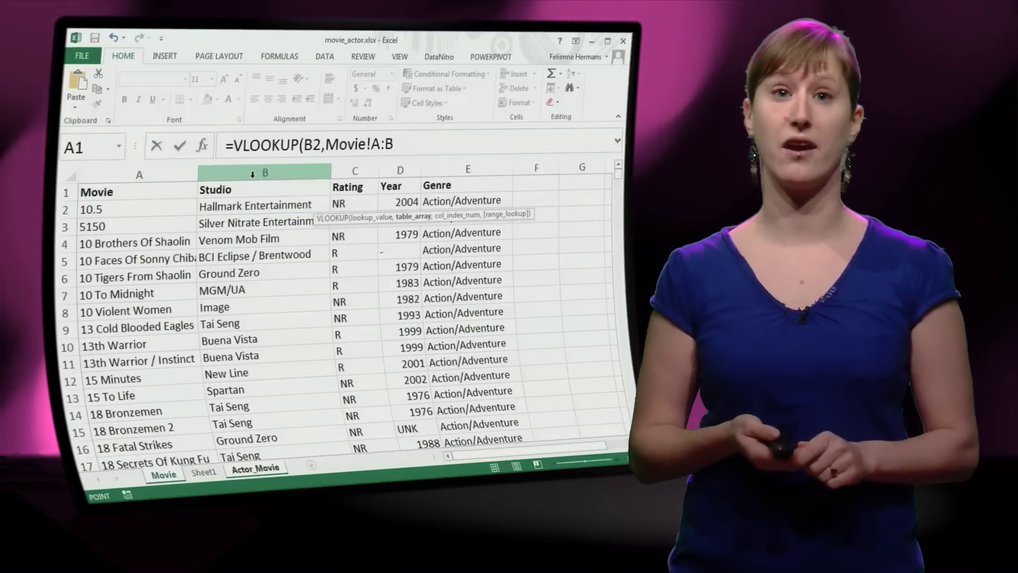
pyautogui.write(',2,')
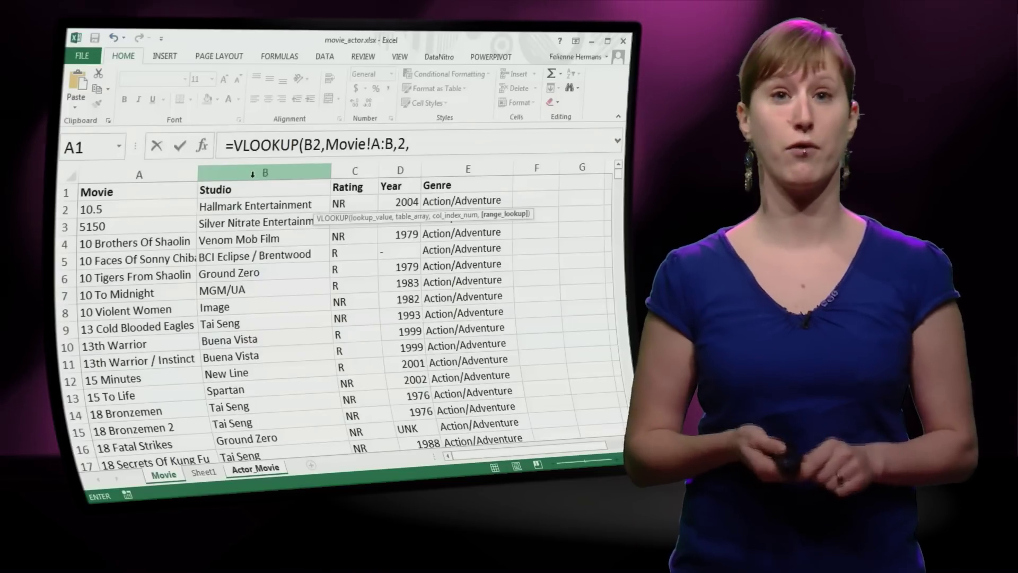
pyautogui.write('lse)')
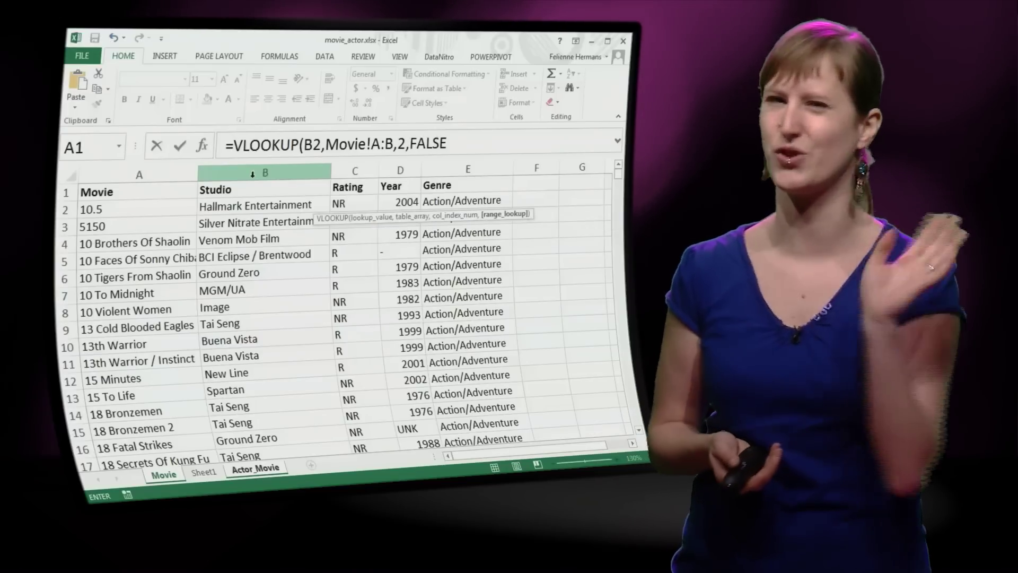
pyautogui.press('Return')
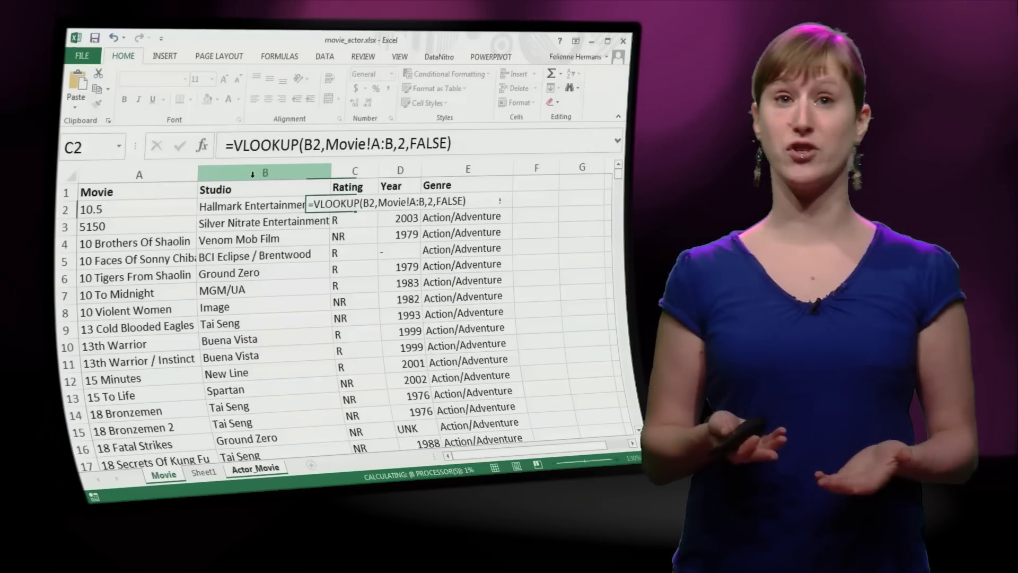
# - Fill the C2 VLOOKUP formula down the entire Studio column
pyautogui.click(331, 205)
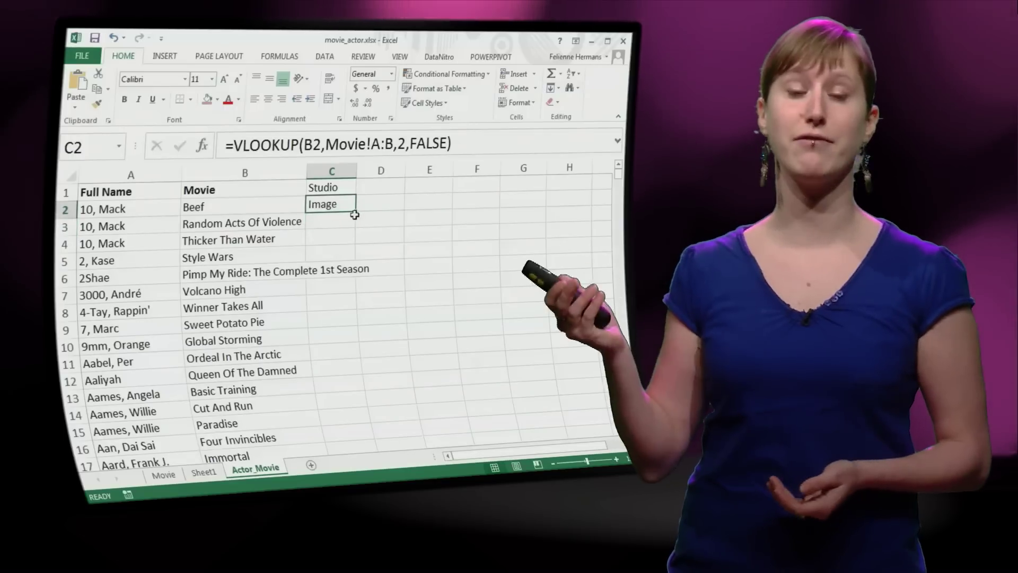
pyautogui.doubleClick(356, 213)
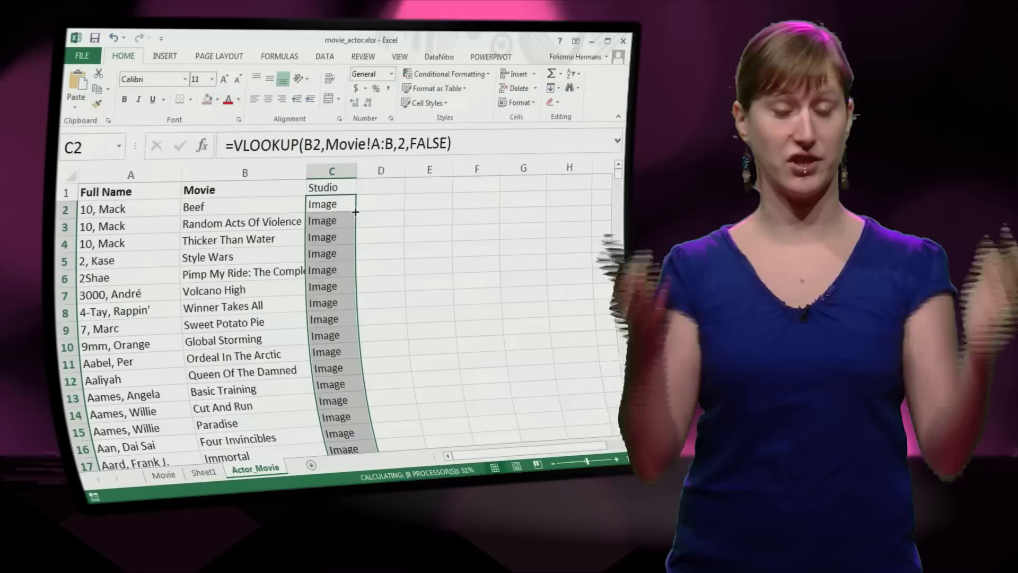
pyautogui.click(329, 187)
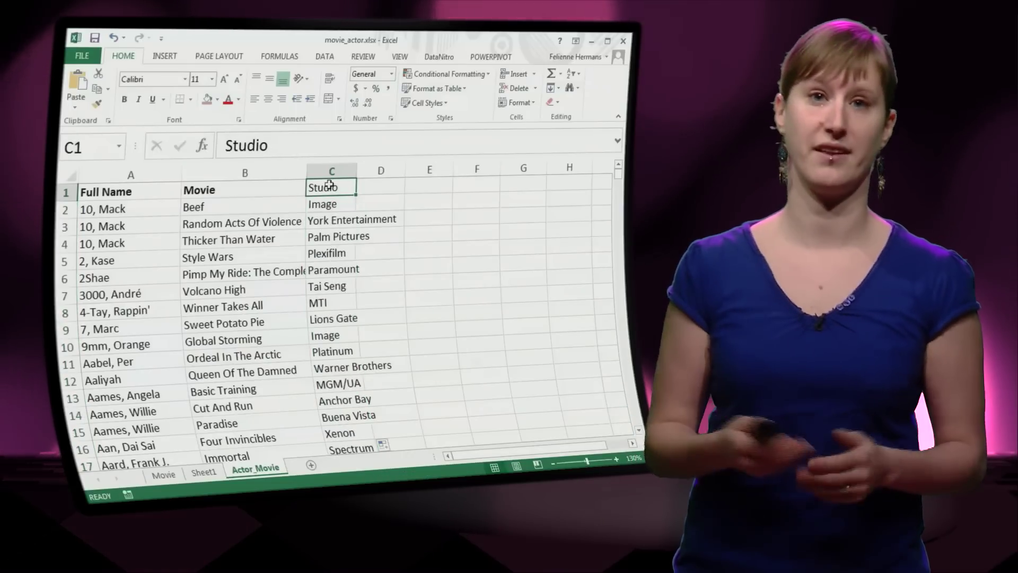
pyautogui.click(102, 242)
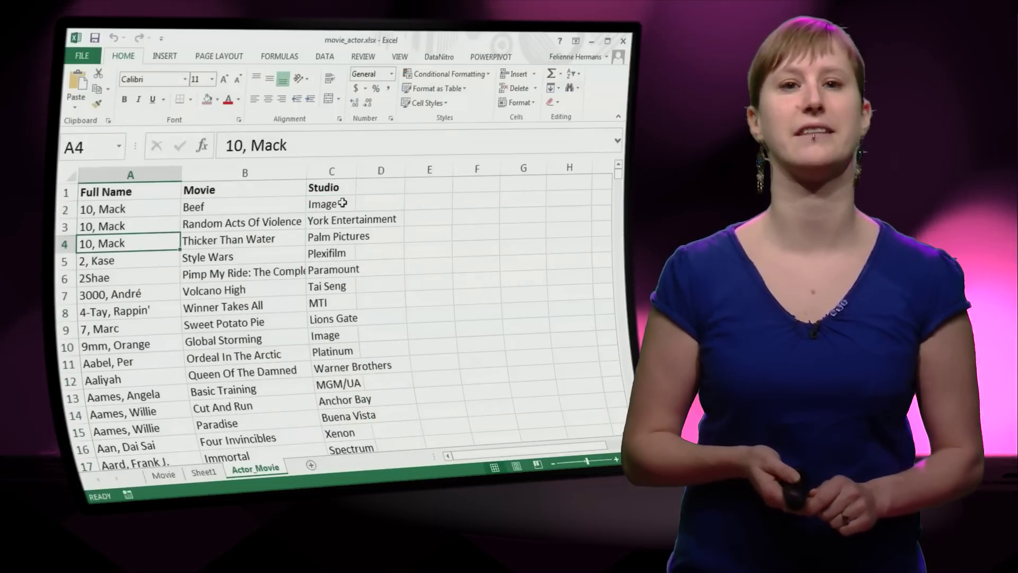
pyautogui.click(326, 203)
# - Select the data from the Full Name header to the last row of Studio
pyautogui.click(137, 193)
pyautogui.hotkey('ctrl', 'shift', 'Down')
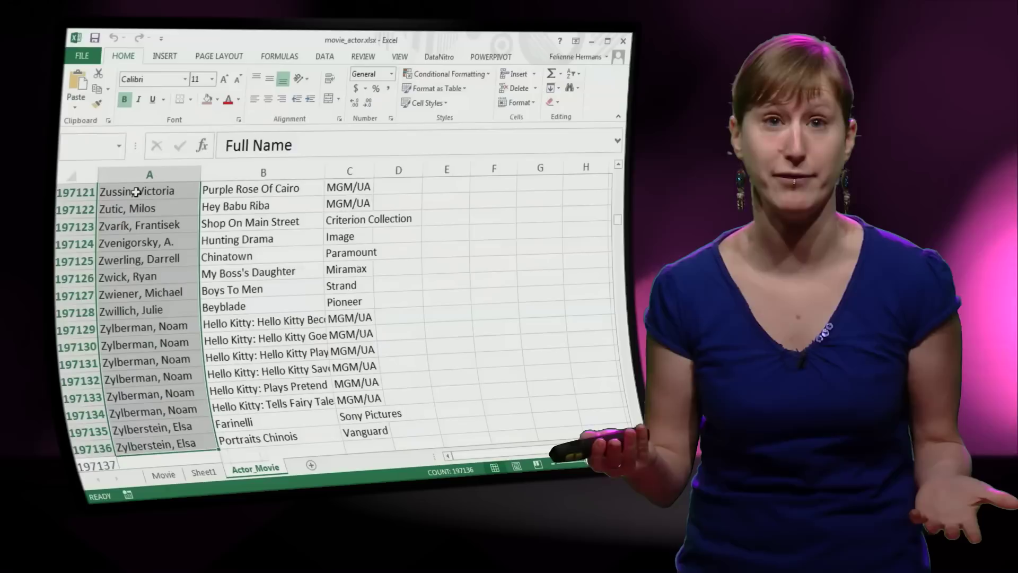
pyautogui.hotkey('shift', 'Right')
pyautogui.hotkey('shift', 'Right')
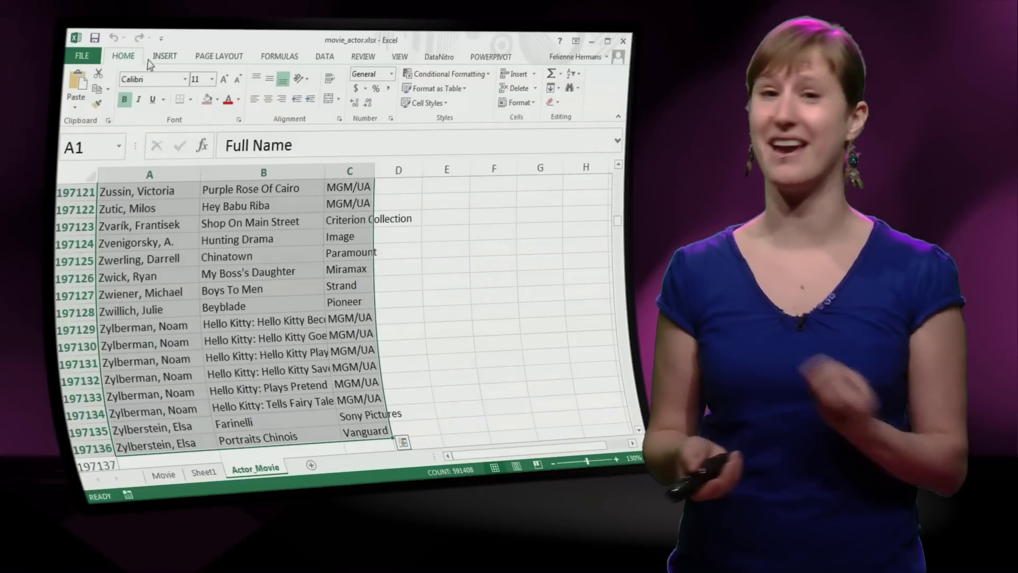
# - Insert a Data Model PivotTable with Full Name as rows and Count of Studio as values
pyautogui.click(165, 56)
pyautogui.click(83, 83)
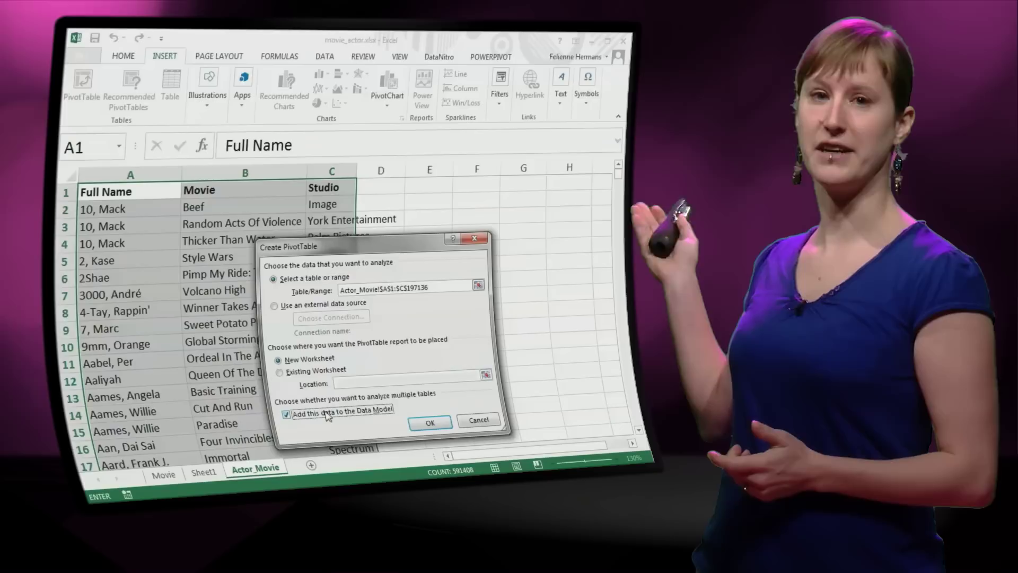
pyautogui.click(287, 412)
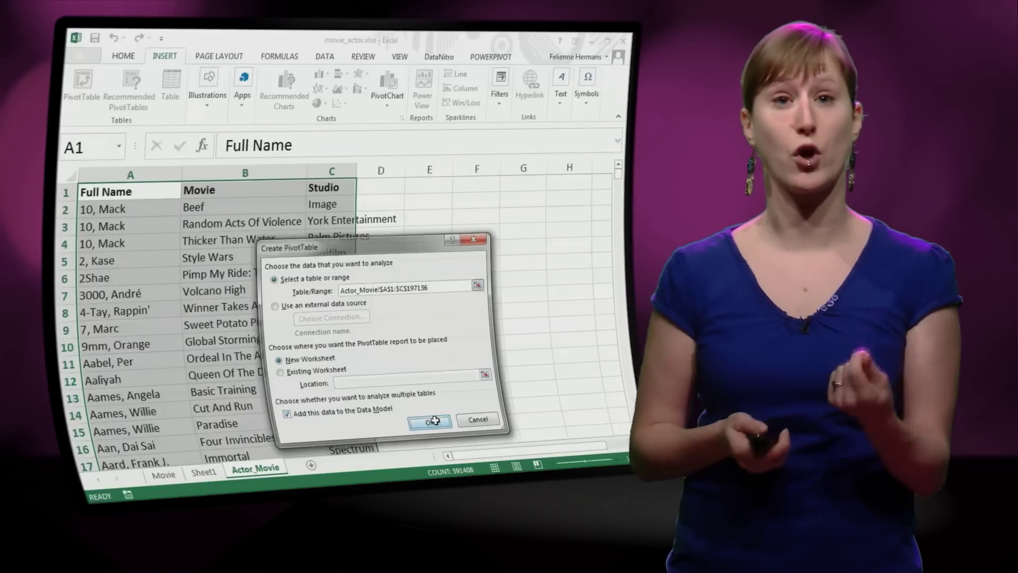
pyautogui.click(430, 422)
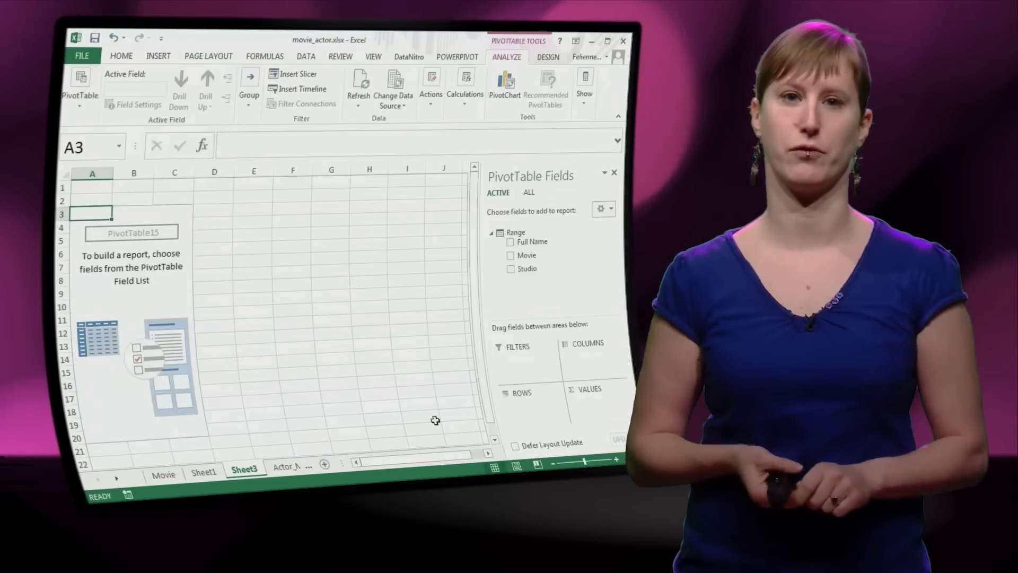
pyautogui.scroll(1, 432, 296)
pyautogui.scroll(1, 432, 295)
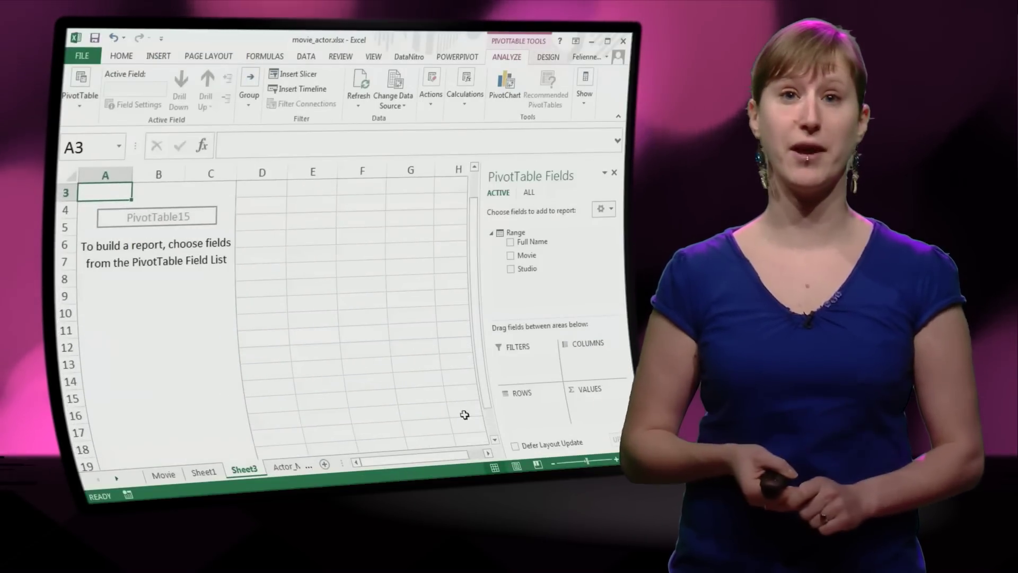
pyautogui.moveTo(529, 242); pyautogui.dragTo(527, 414)
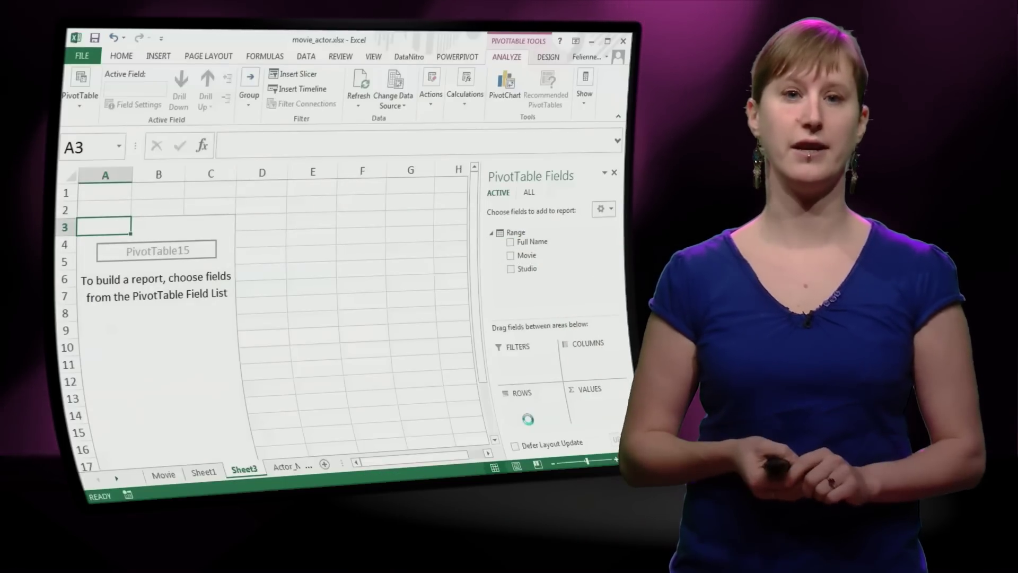
pyautogui.moveTo(525, 268); pyautogui.dragTo(590, 411)
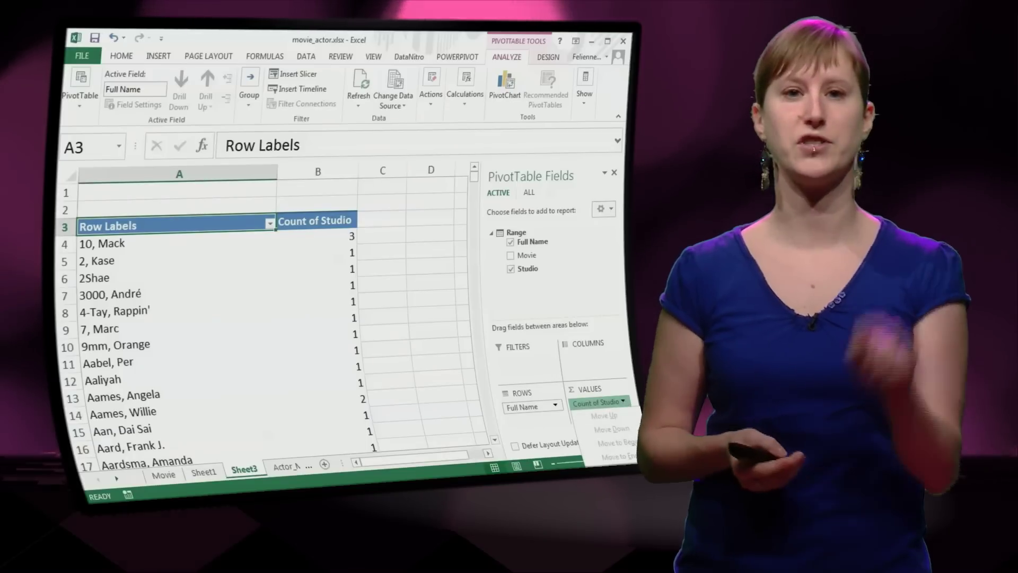
# - Change the Studio value field to summarize by Distinct Count
pyautogui.doubleClick(597, 402)
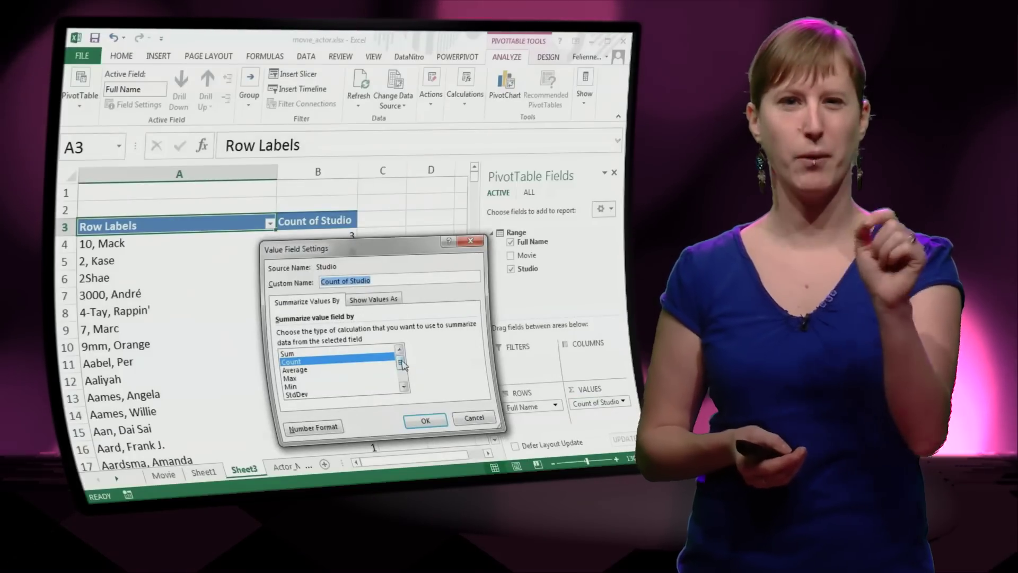
pyautogui.scroll(-5, 342, 370)
pyautogui.click(337, 395)
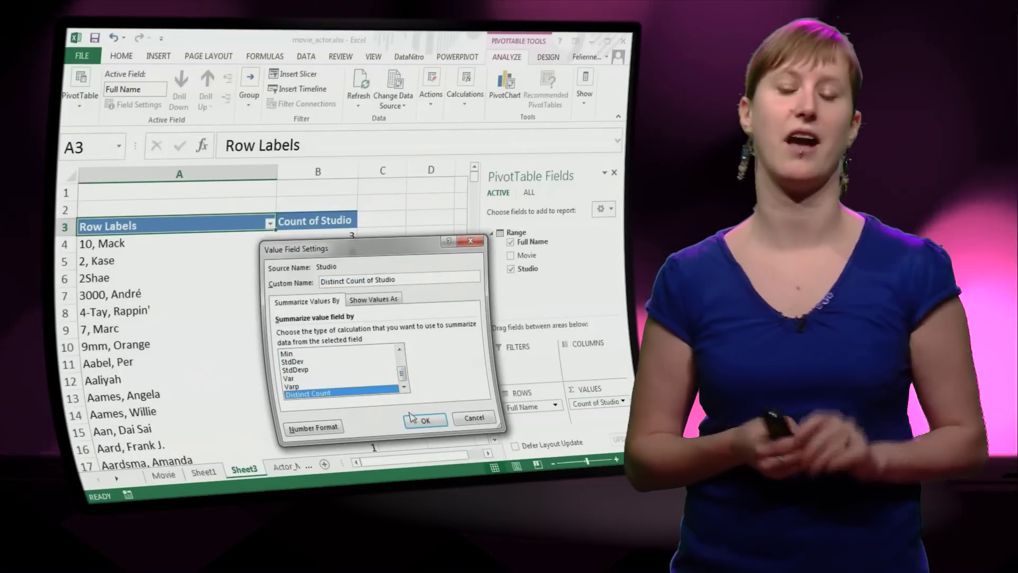
pyautogui.click(425, 420)
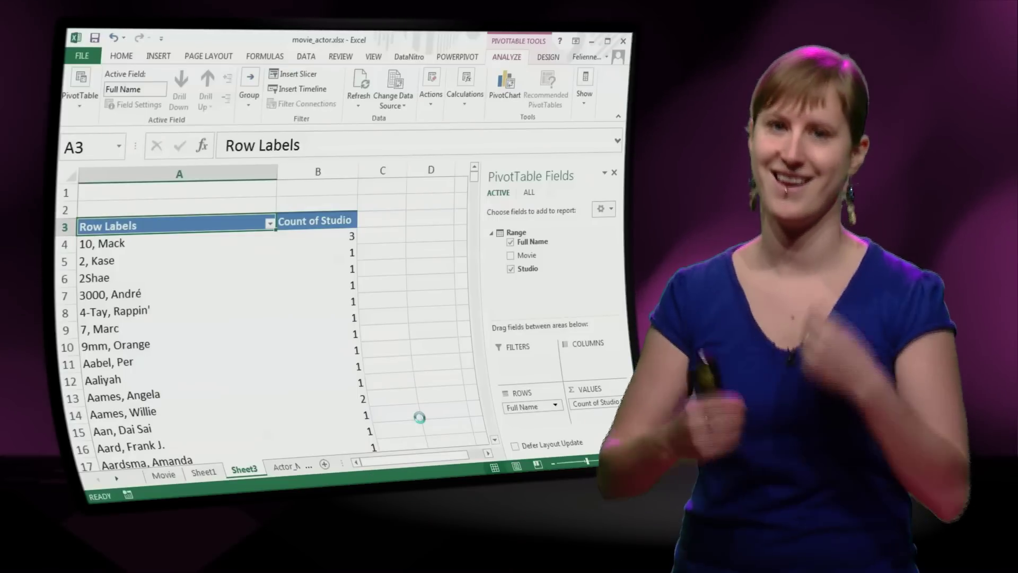
# - Sort actors by distinct studio count, largest to smallest, with Christopher Lee leading at 42
pyautogui.click(314, 243)
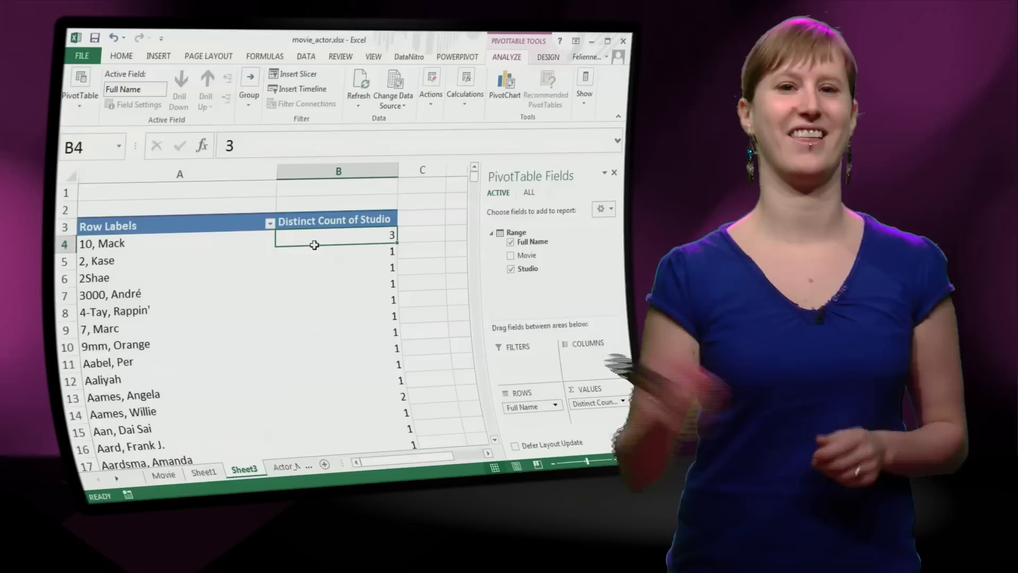
pyautogui.rightClick(313, 244)
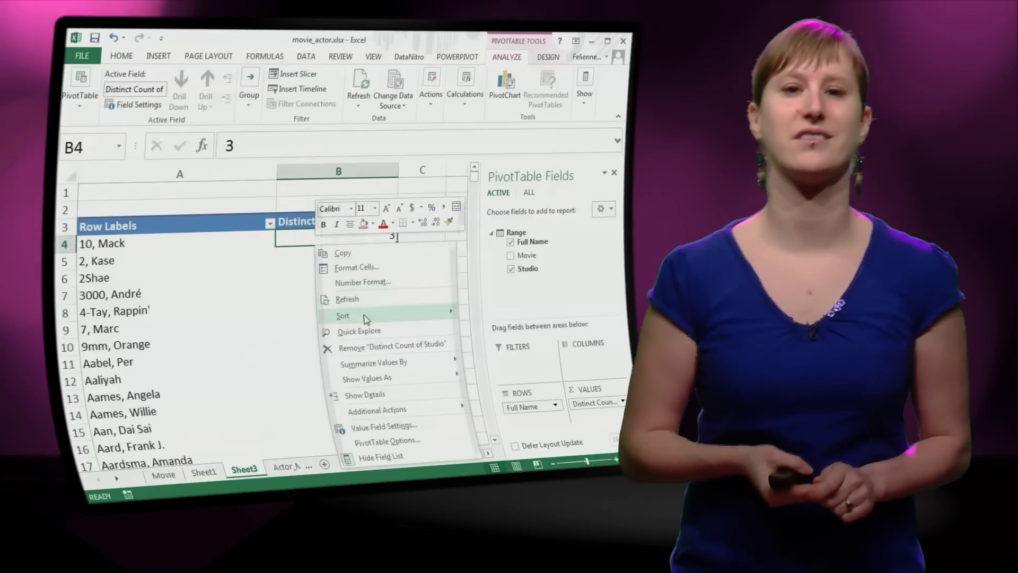
pyautogui.moveTo(350, 315)
pyautogui.click(502, 326)
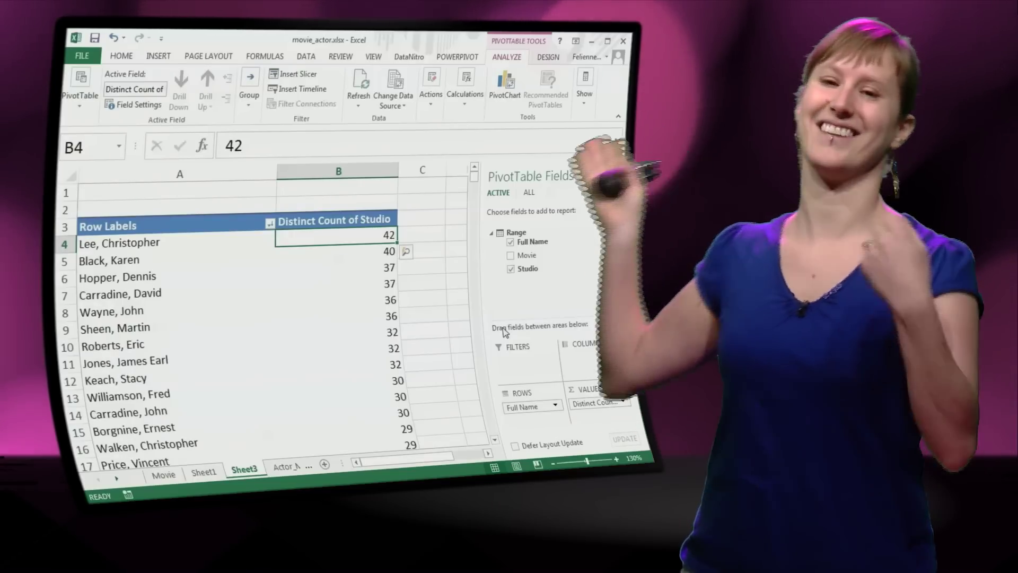
pyautogui.click(202, 240)
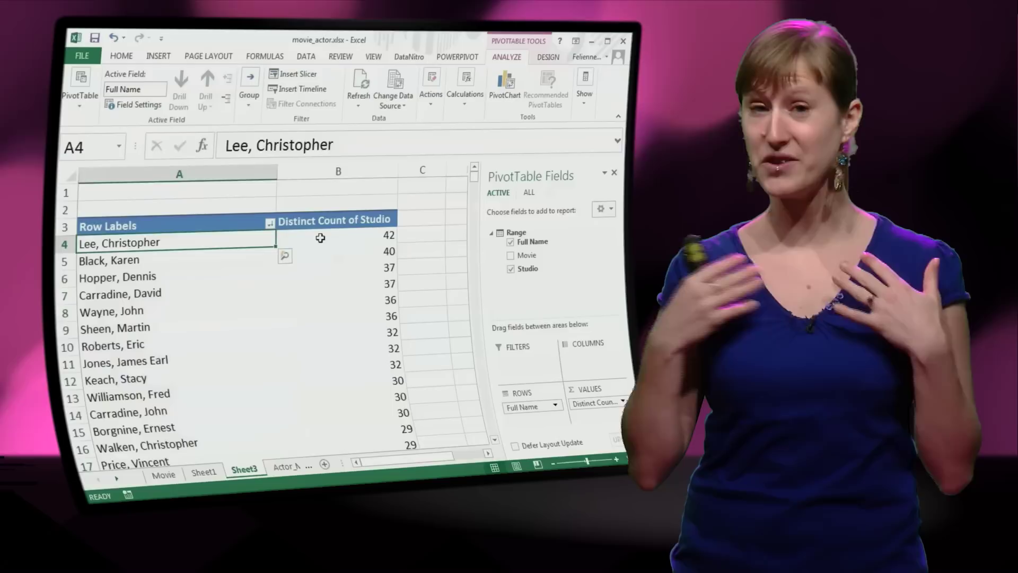
pyautogui.click(321, 237)
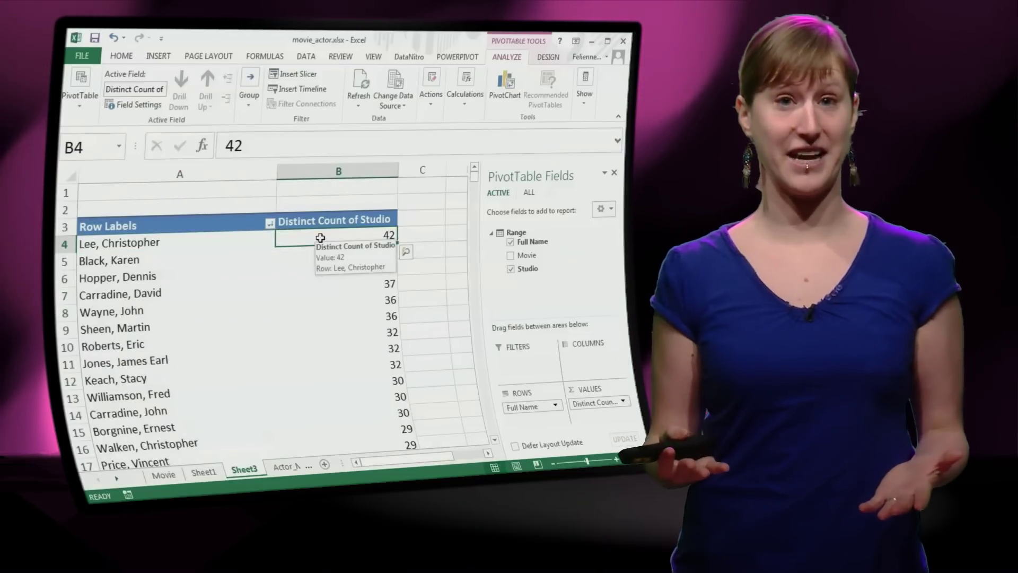